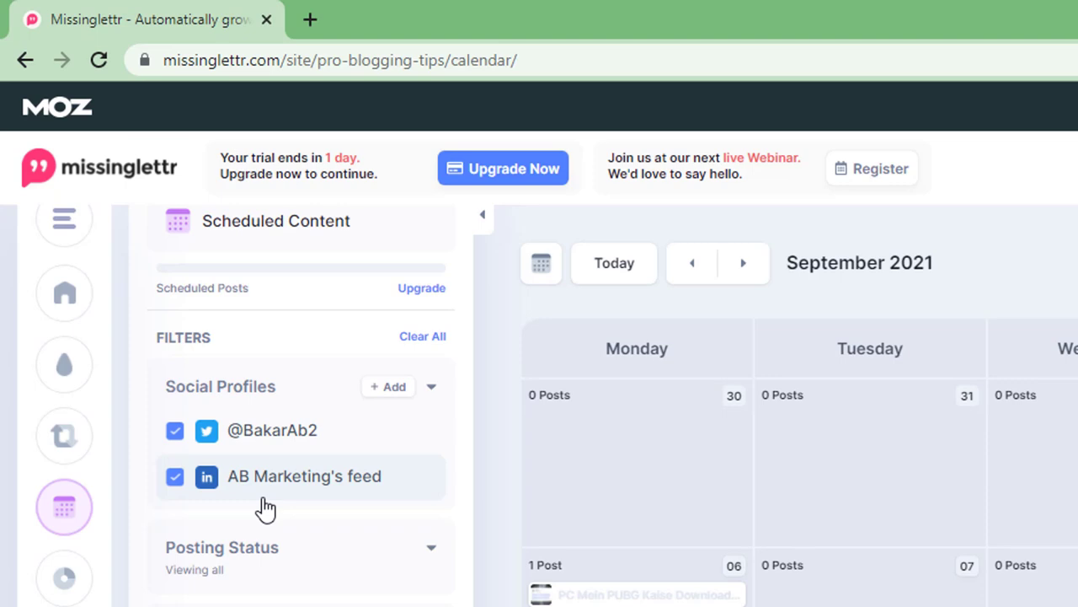
View the networks offered for adding a social profile to the workspace, and dismiss the dialog
{"action": "left_click", "coordinate": [390, 389]}
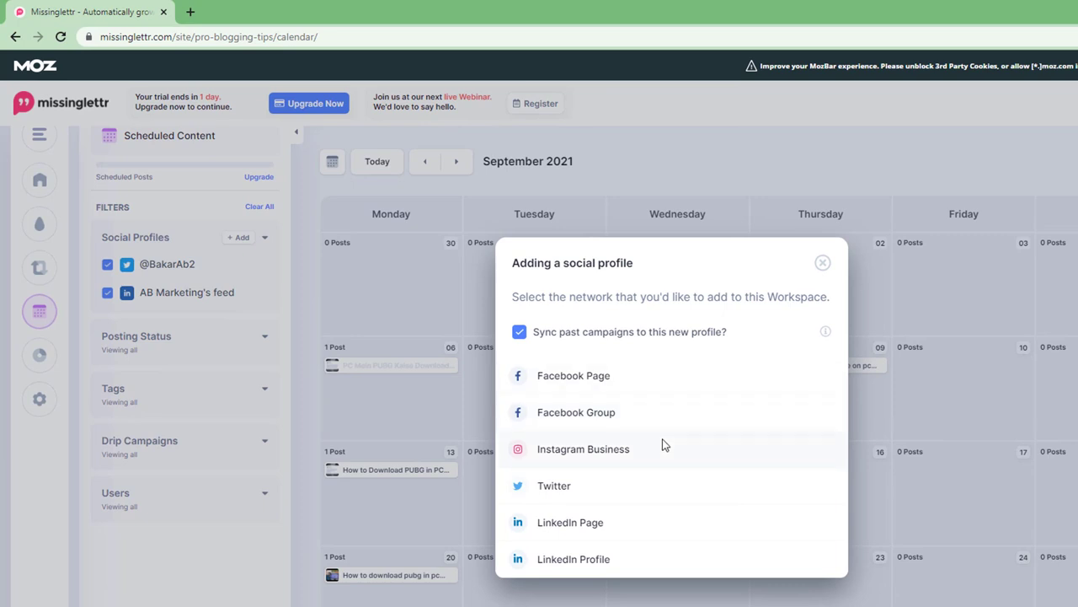
{"action": "left_click", "coordinate": [823, 262]}
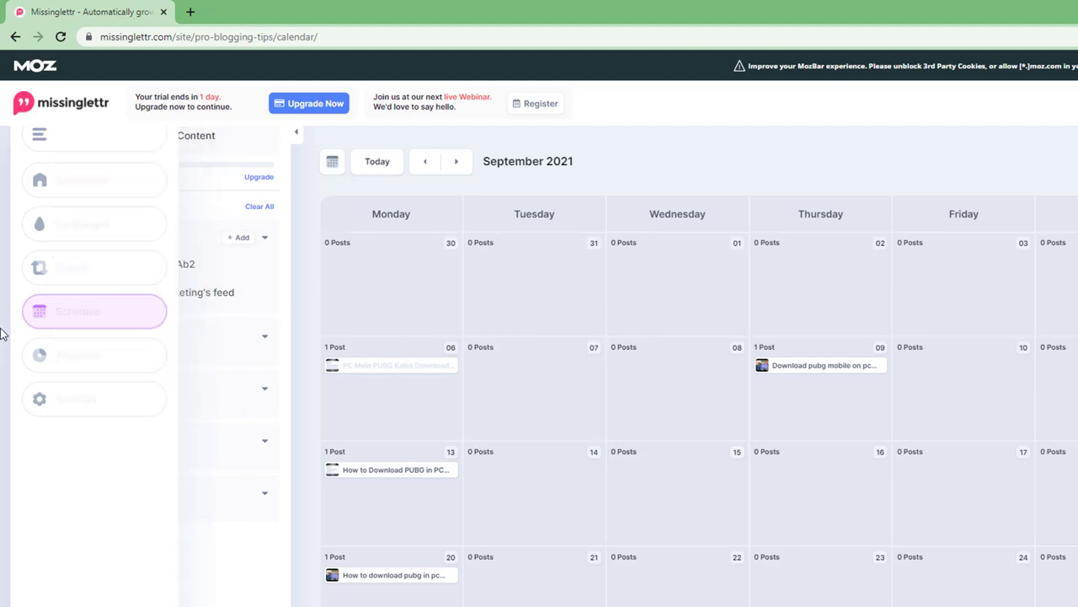
Open the workspace dashboard and look through its performance, posting health, recommended actions and curated post suggestions
{"action": "mouse_move", "coordinate": [60, 317]}
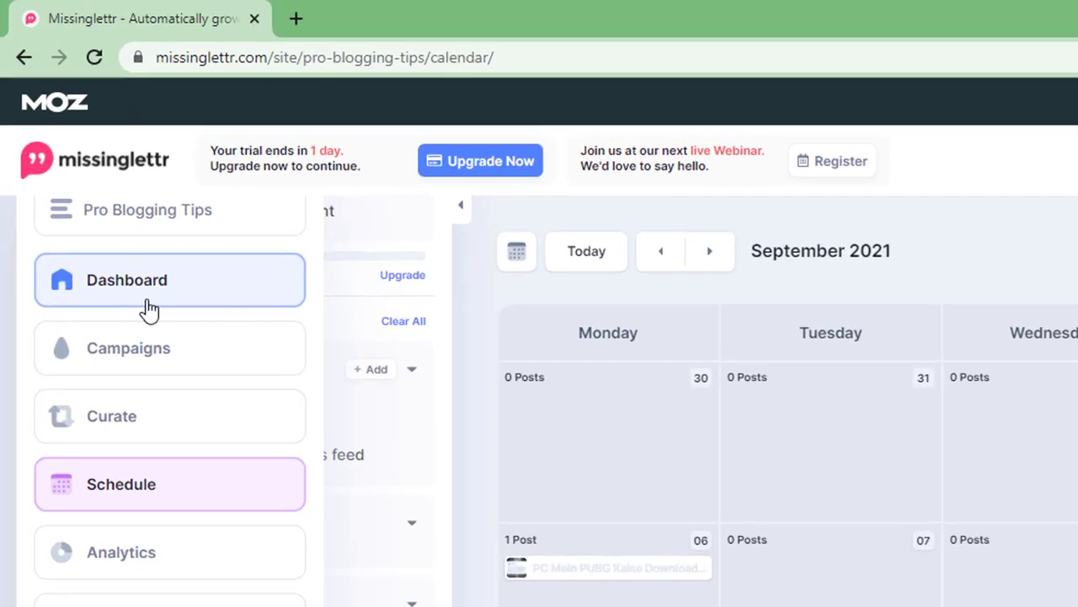
{"action": "left_click", "coordinate": [95, 197]}
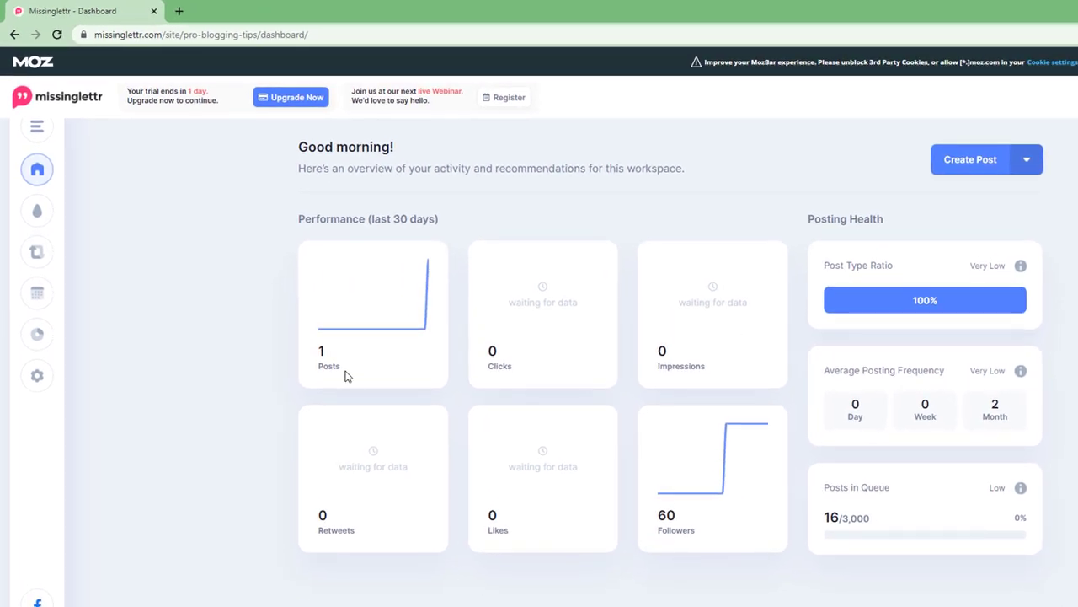
{"action": "scroll", "coordinate": [320, 354], "scroll_direction": "down", "scroll_amount": 3}
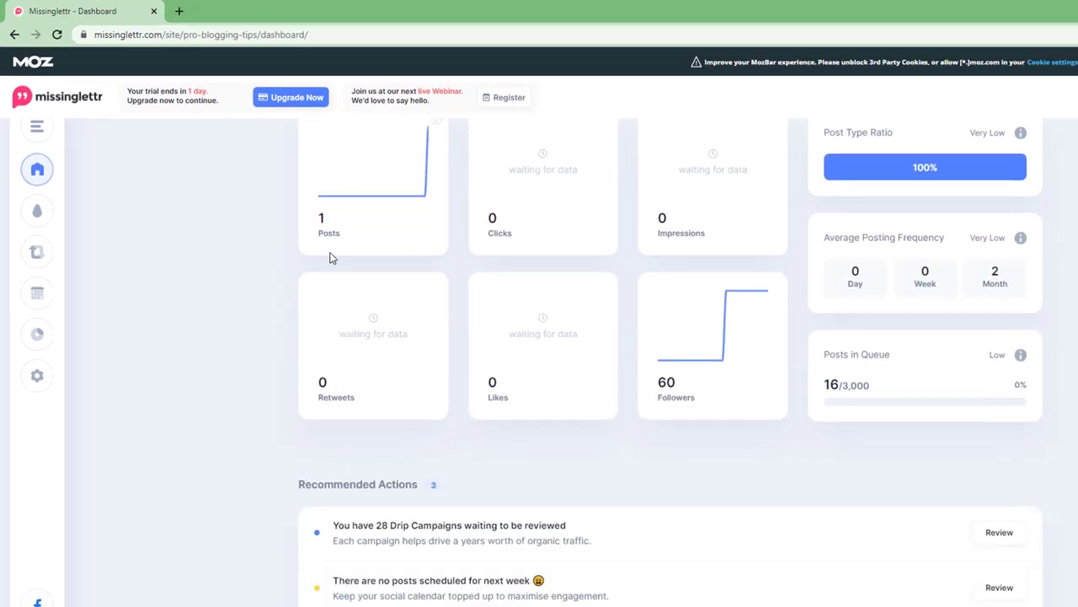
{"action": "scroll", "coordinate": [488, 366], "scroll_direction": "up", "scroll_amount": 2}
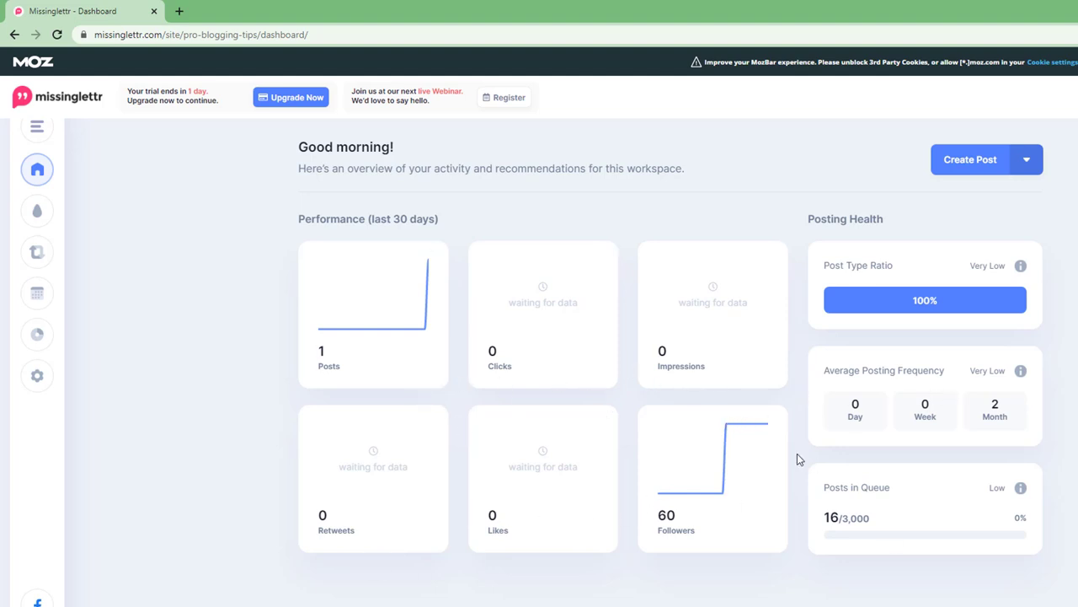
{"action": "scroll", "coordinate": [589, 363], "scroll_direction": "down", "scroll_amount": 5}
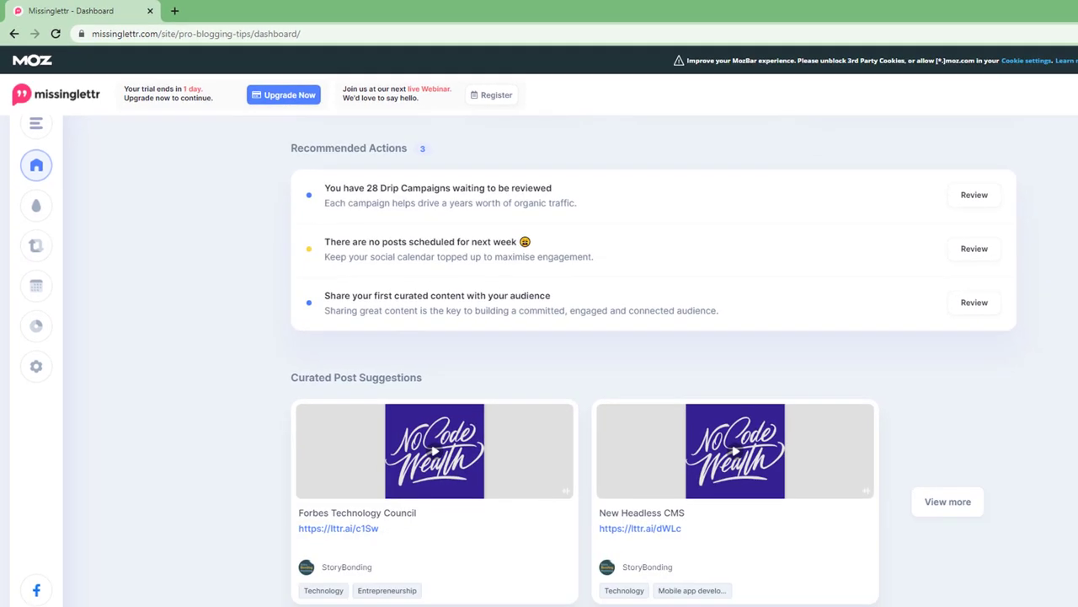
{"action": "scroll", "coordinate": [1071, 410], "scroll_direction": "down", "scroll_amount": 4}
{"action": "scroll", "coordinate": [1071, 409], "scroll_direction": "up", "scroll_amount": 7}
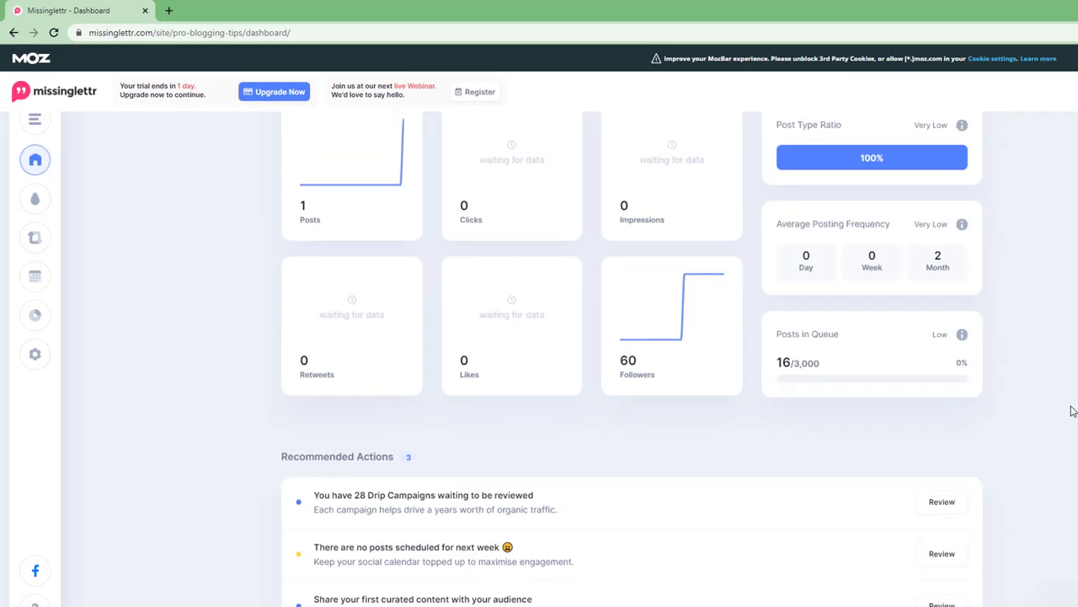
{"action": "scroll", "coordinate": [1071, 409], "scroll_direction": "up", "scroll_amount": 2}
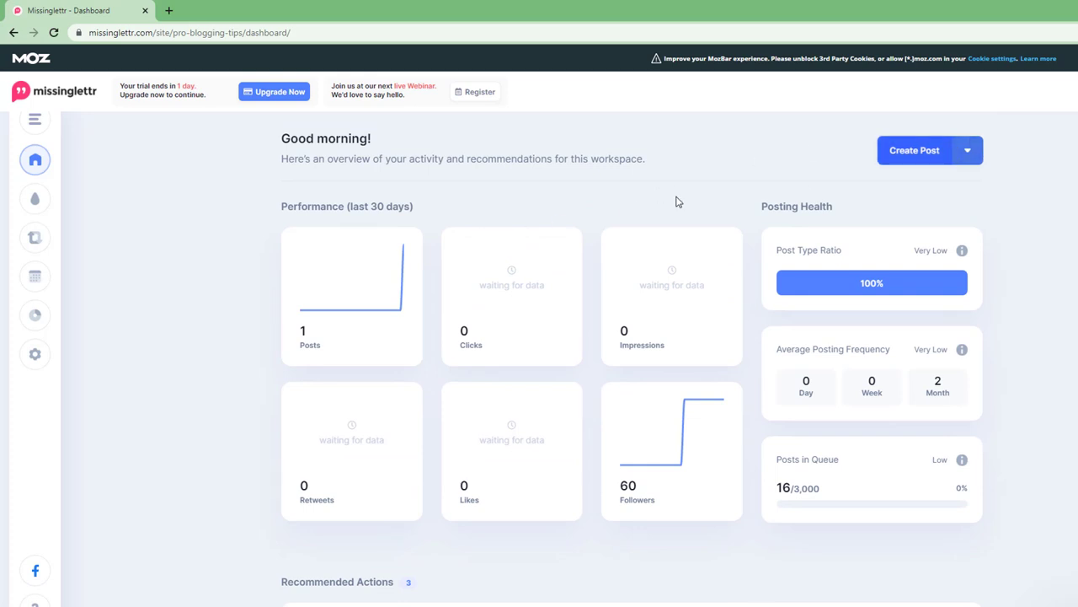
Open the drip campaigns and list the drafts
{"action": "left_click", "coordinate": [35, 198]}
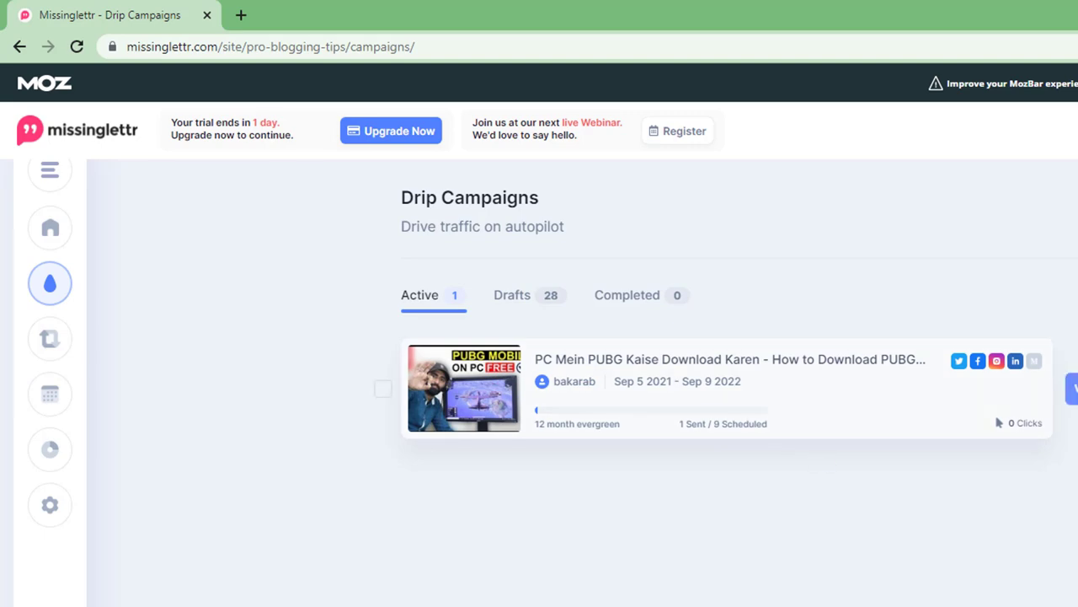
{"action": "left_click", "coordinate": [538, 295]}
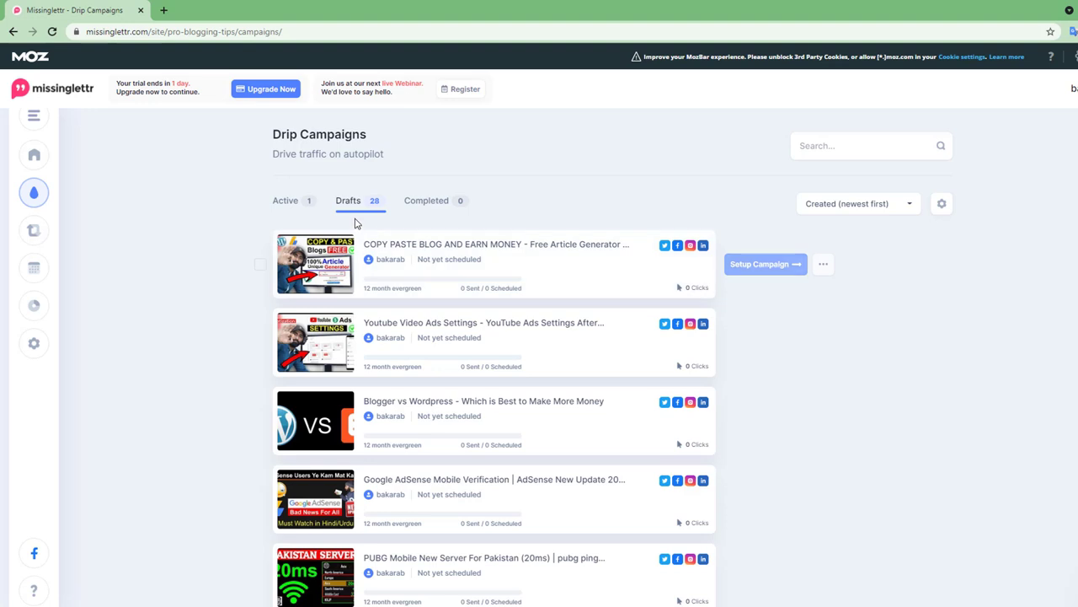
{"action": "mouse_move", "coordinate": [19, 132]}
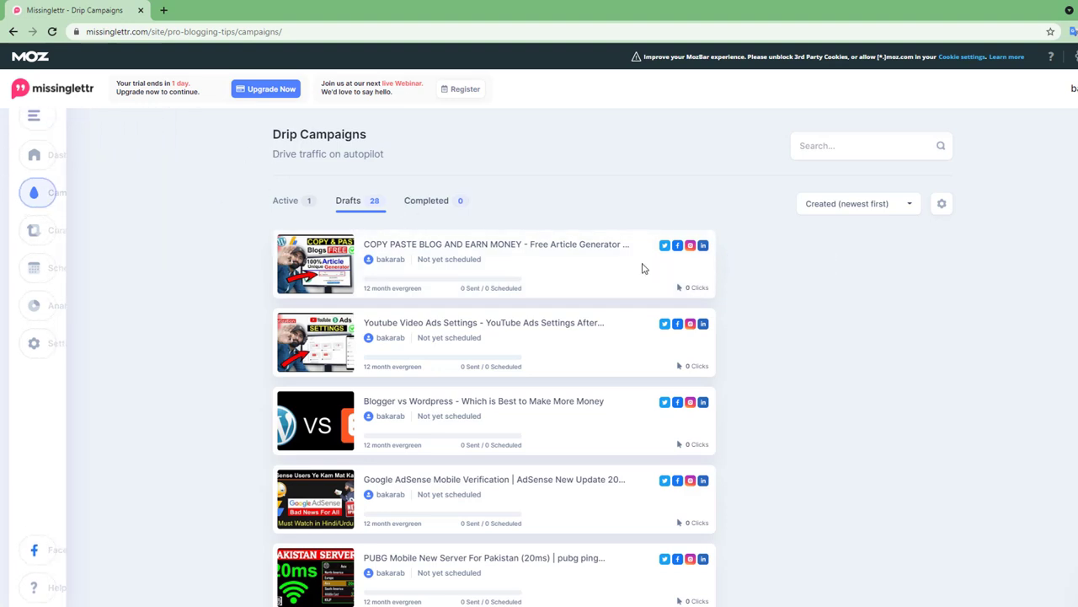
{"action": "left_click", "coordinate": [34, 154]}
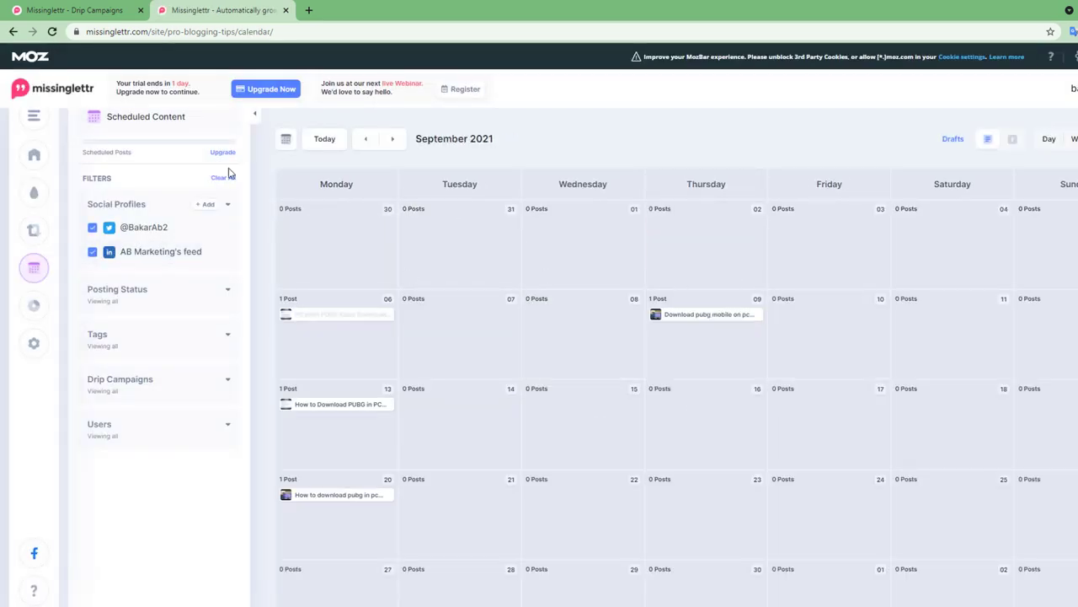
{"action": "left_click", "coordinate": [39, 6]}
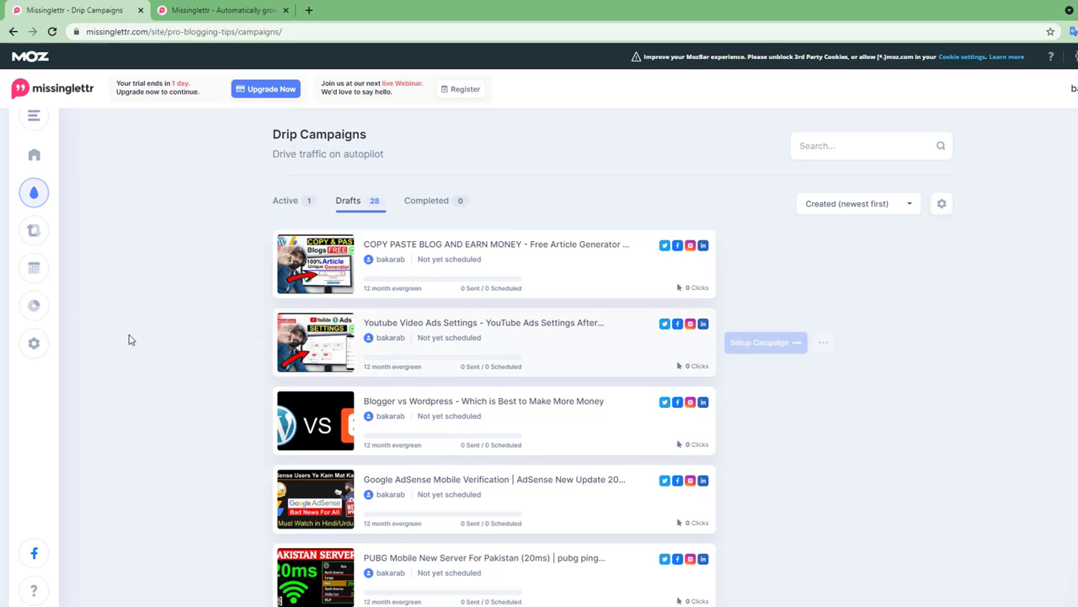
Start setting up the draft campaign "COPY PASTE BLOG AND EARN MONEY"
{"action": "mouse_move", "coordinate": [20, 209]}
{"action": "mouse_move", "coordinate": [639, 267]}
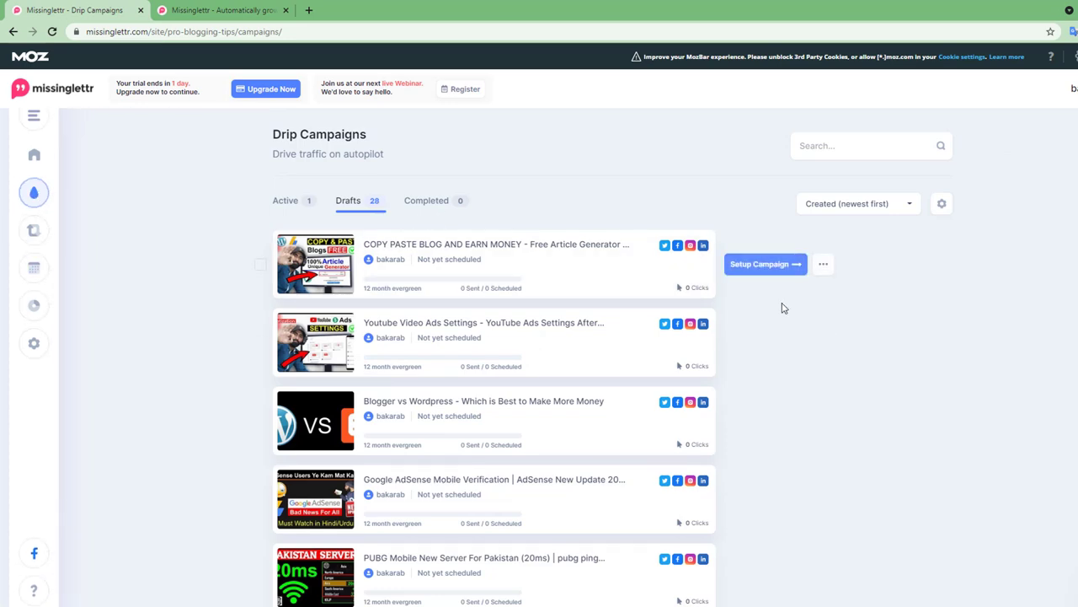
{"action": "left_click", "coordinate": [769, 267]}
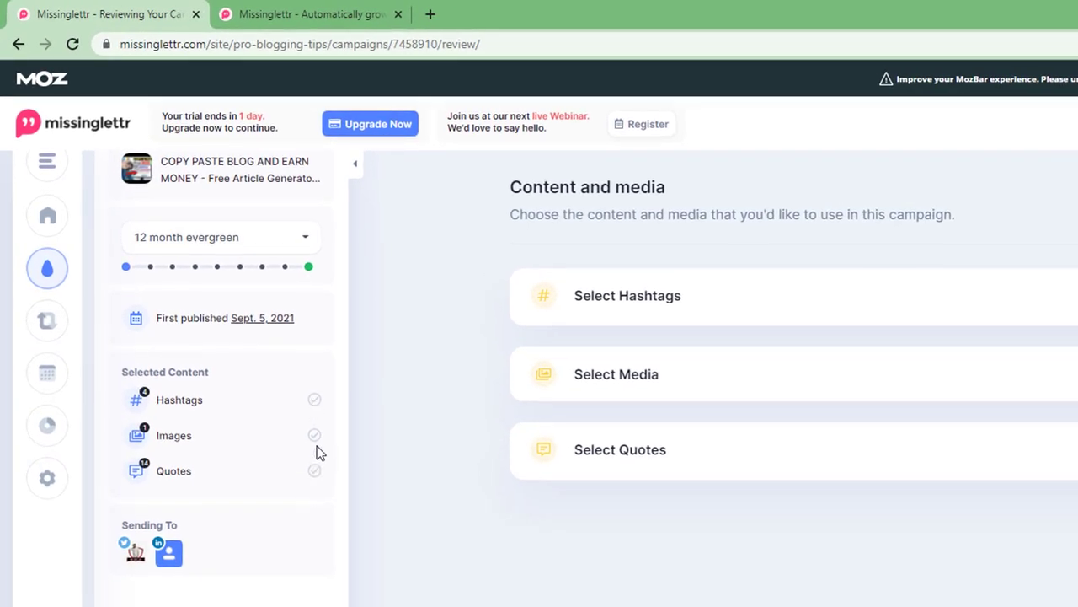
Add the hashtag #blogging to the campaign's hashtag selection
{"action": "left_click", "coordinate": [662, 308]}
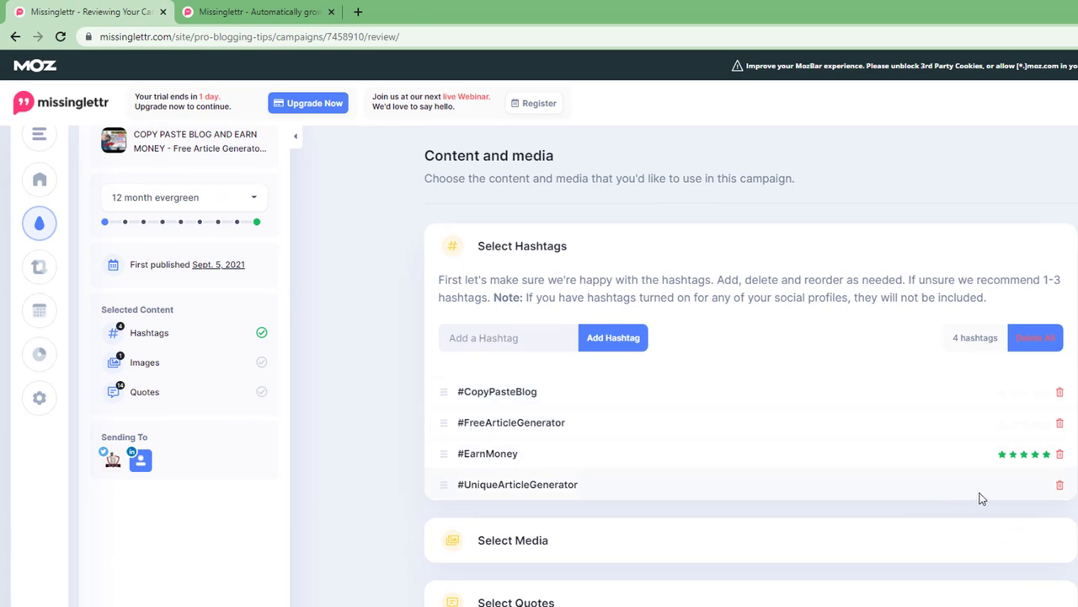
{"action": "scroll", "coordinate": [980, 497], "scroll_direction": "down", "scroll_amount": 1}
{"action": "scroll", "coordinate": [979, 498], "scroll_direction": "up", "scroll_amount": 1}
{"action": "left_click", "coordinate": [533, 340]}
{"action": "type", "text": "#blogg"}
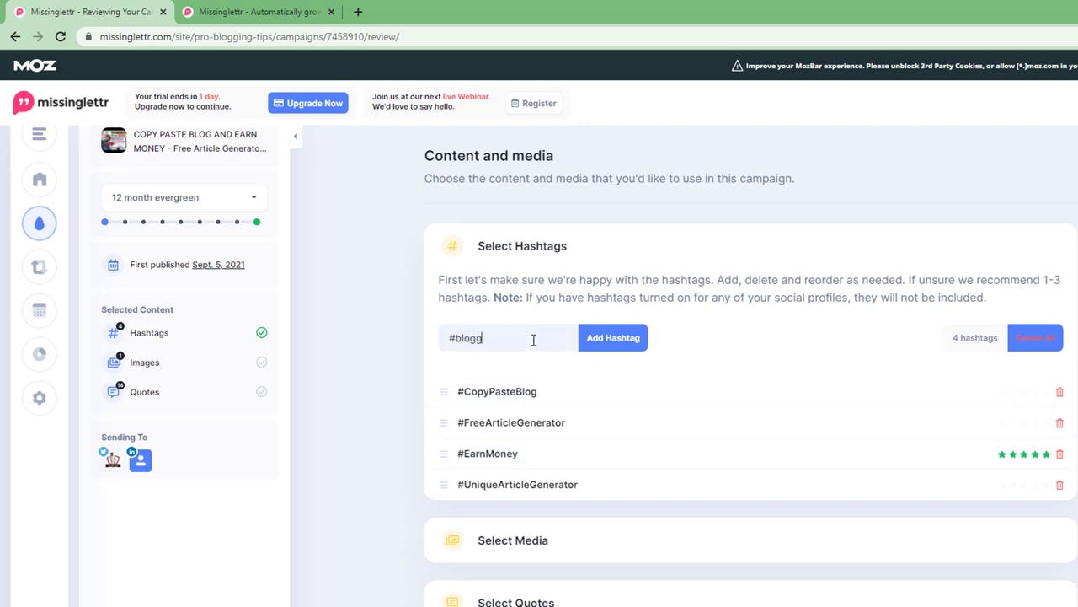
{"action": "type", "text": "ing"}
{"action": "left_click", "coordinate": [598, 338]}
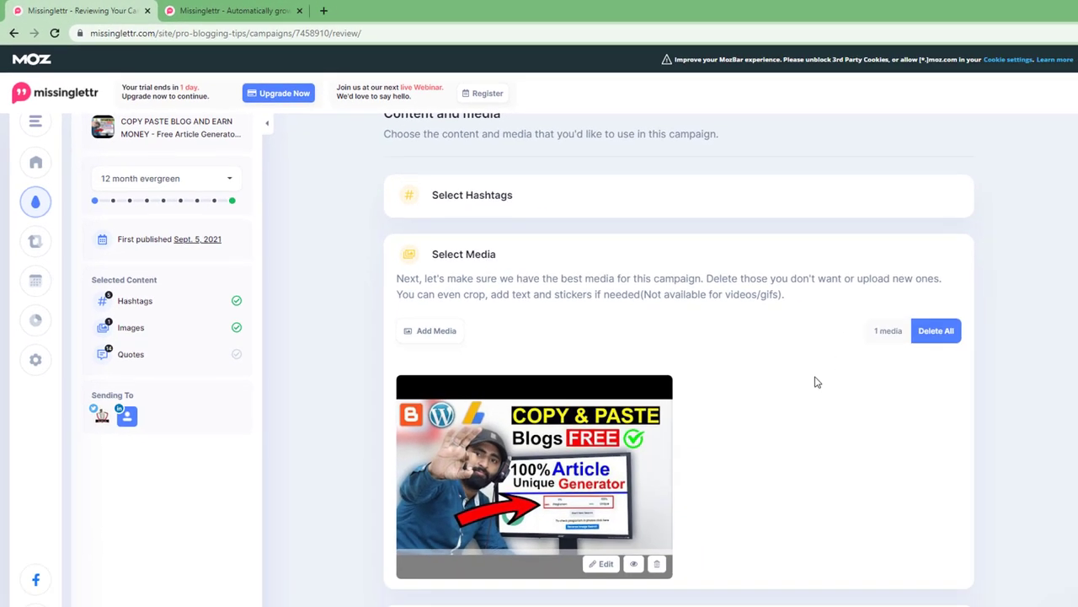
Review the campaign's media and the sources offered for adding more, without adding any
{"action": "scroll", "coordinate": [813, 380], "scroll_direction": "down", "scroll_amount": 1}
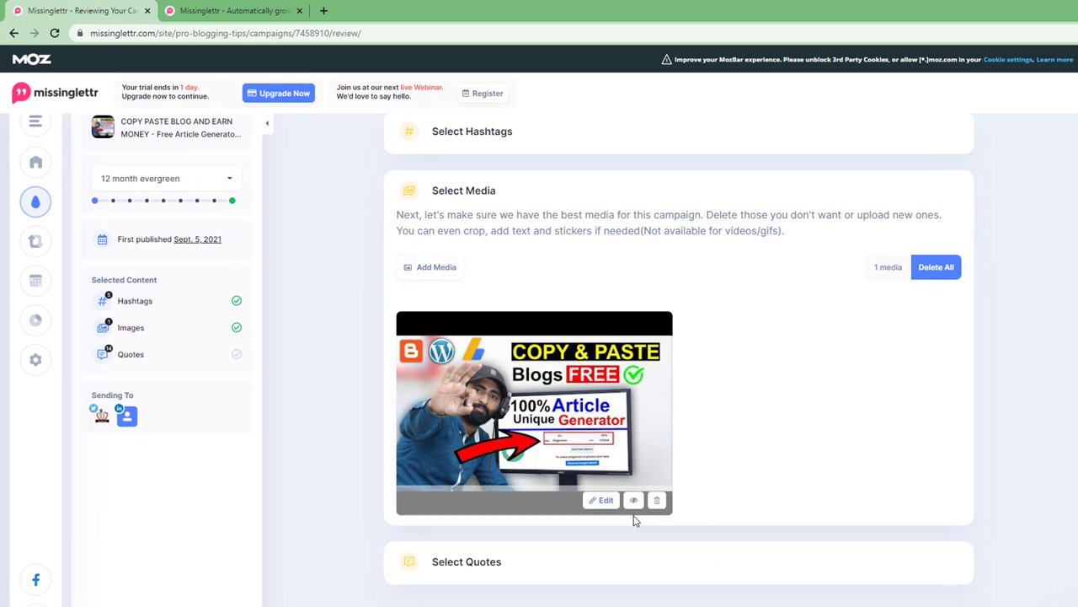
{"action": "left_click", "coordinate": [436, 267]}
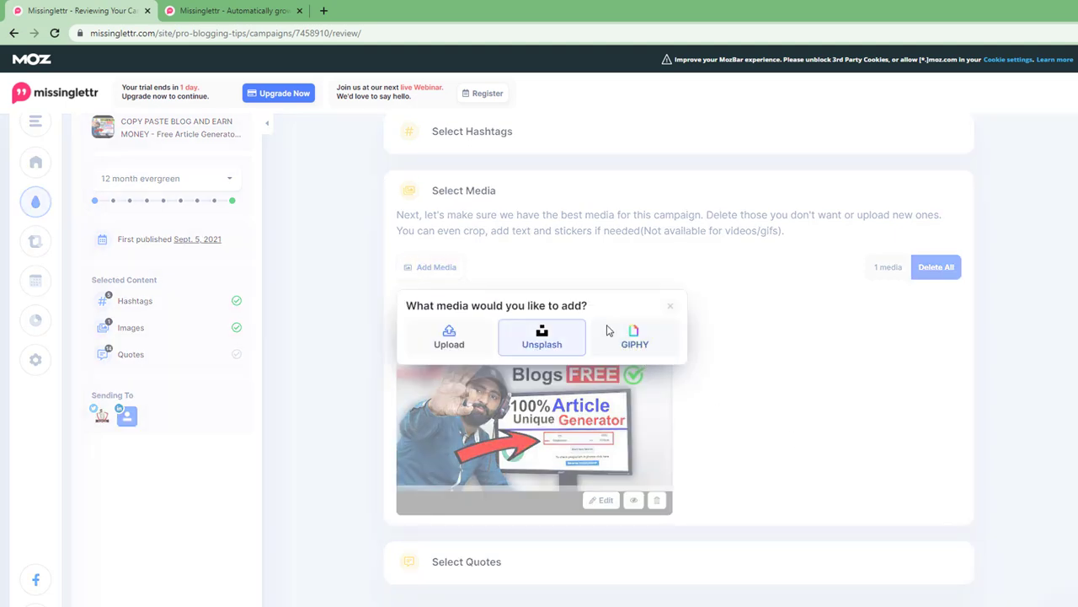
{"action": "left_click", "coordinate": [670, 305]}
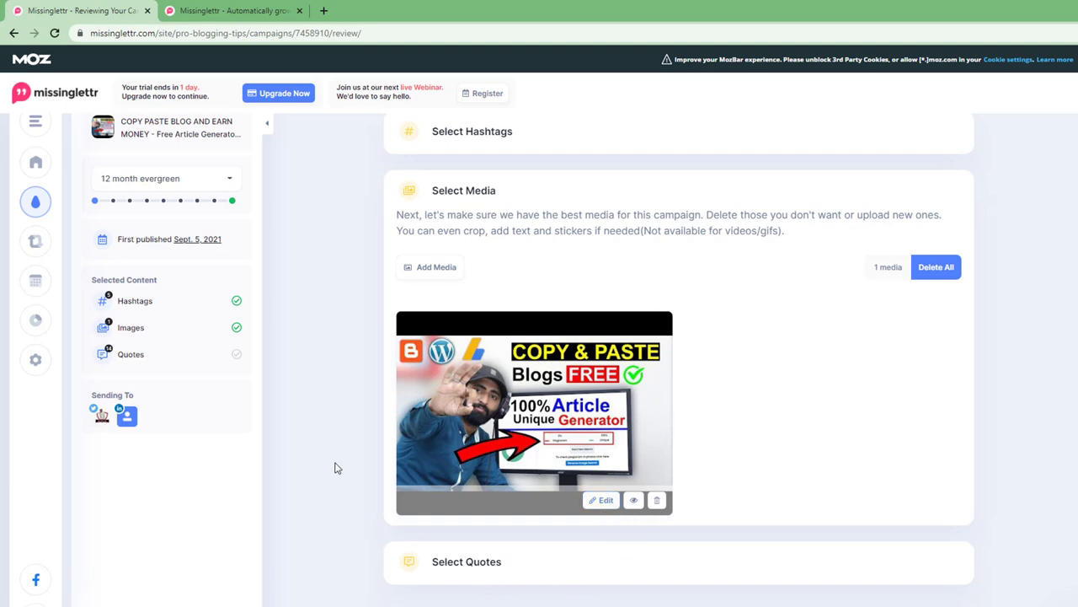
Open the campaign's quote selection and read through the suggested quotes
{"action": "left_click", "coordinate": [475, 575]}
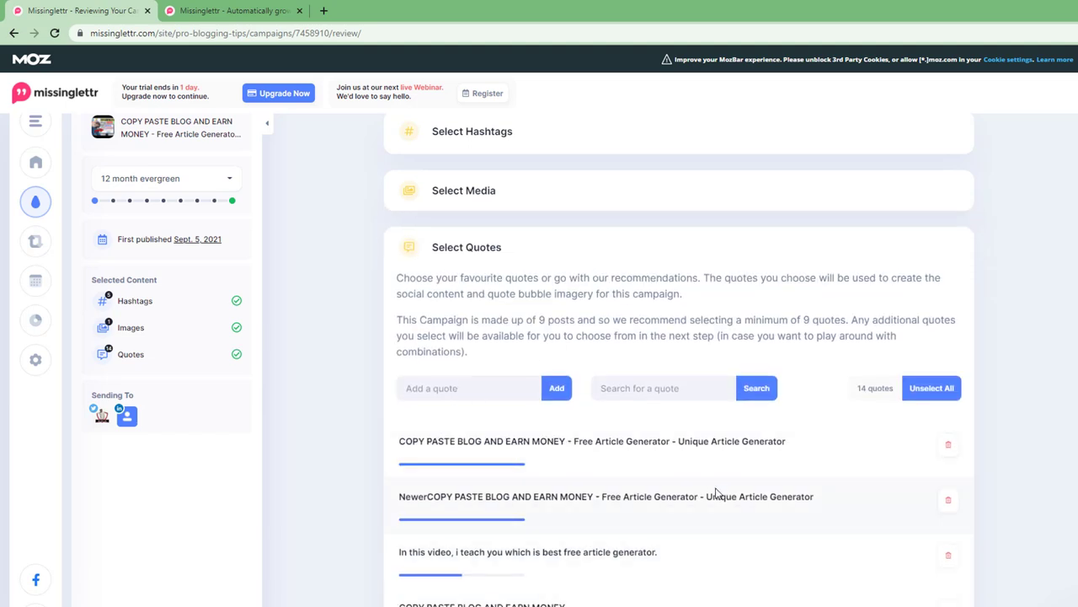
{"action": "scroll", "coordinate": [716, 493], "scroll_direction": "down", "scroll_amount": 2}
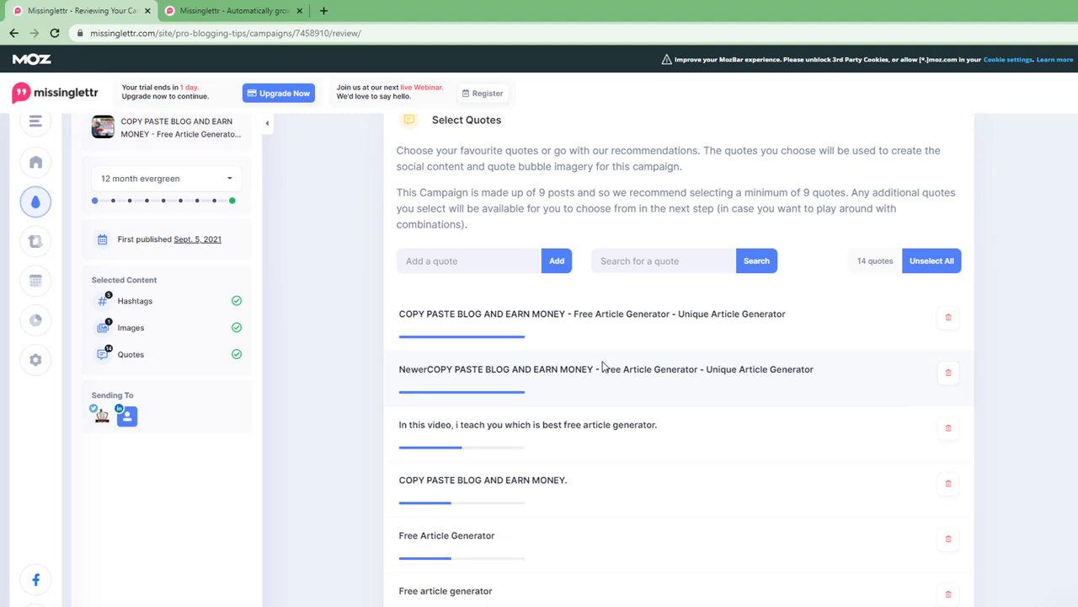
{"action": "scroll", "coordinate": [637, 534], "scroll_direction": "down", "scroll_amount": 3}
{"action": "scroll", "coordinate": [674, 556], "scroll_direction": "down", "scroll_amount": 1}
{"action": "scroll", "coordinate": [687, 497], "scroll_direction": "down", "scroll_amount": 2}
{"action": "scroll", "coordinate": [696, 378], "scroll_direction": "up", "scroll_amount": 7}
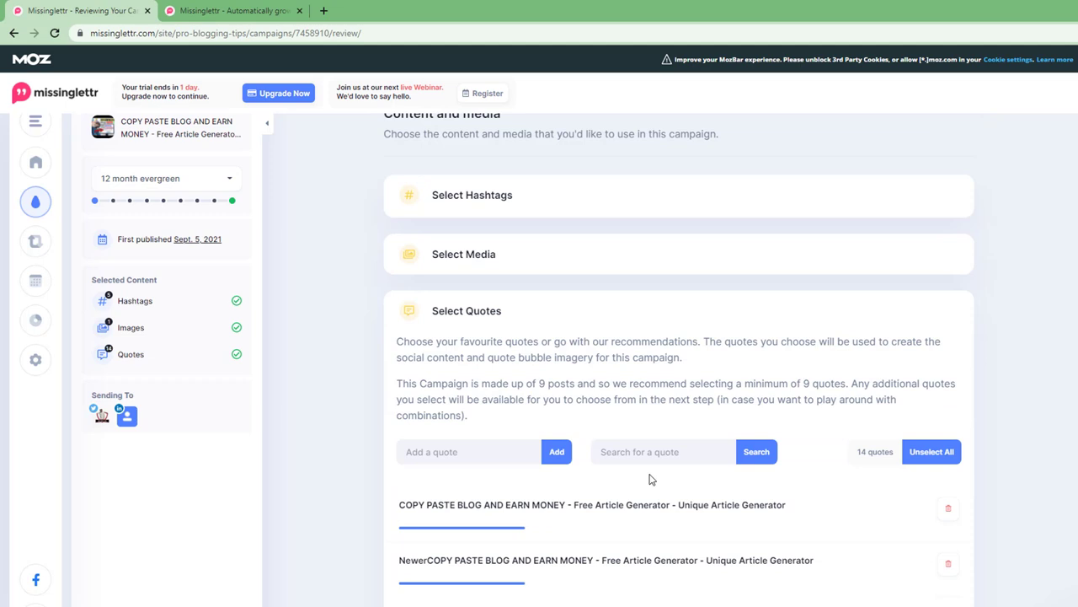
Remove the quotes "If you don't know about unique article generator." and "Unique article generator" from the campaign
{"action": "scroll", "coordinate": [691, 461], "scroll_direction": "down", "scroll_amount": 2}
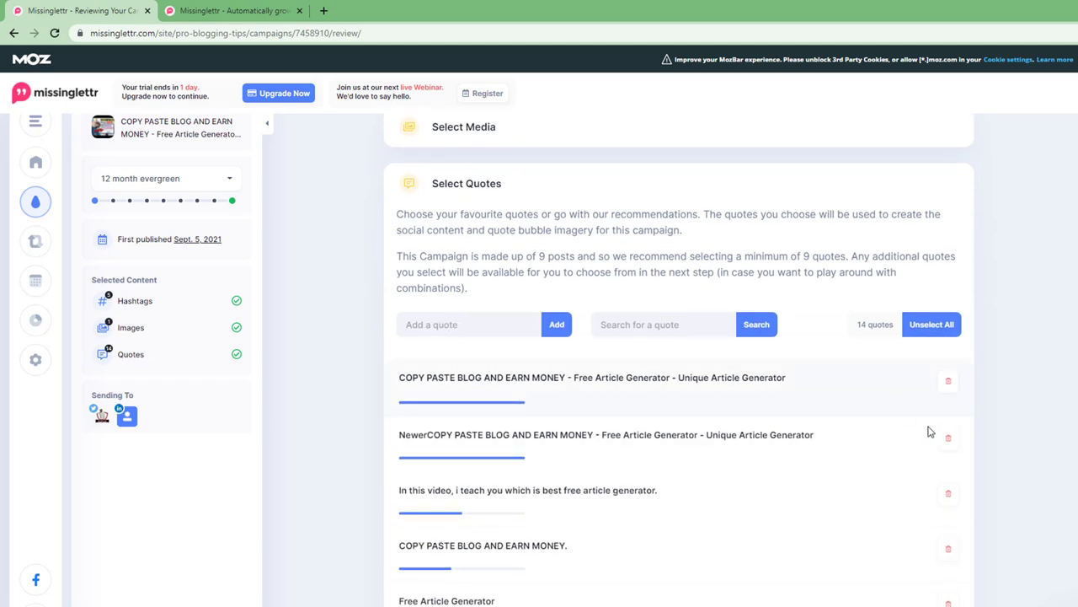
{"action": "scroll", "coordinate": [952, 408], "scroll_direction": "down", "scroll_amount": 2}
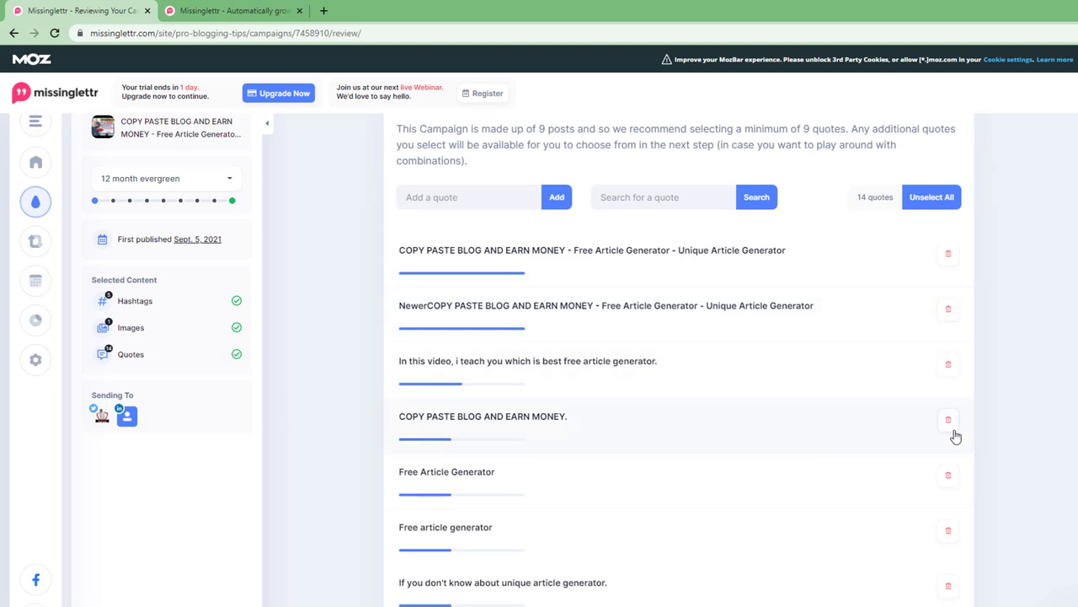
{"action": "scroll", "coordinate": [955, 433], "scroll_direction": "down", "scroll_amount": 3}
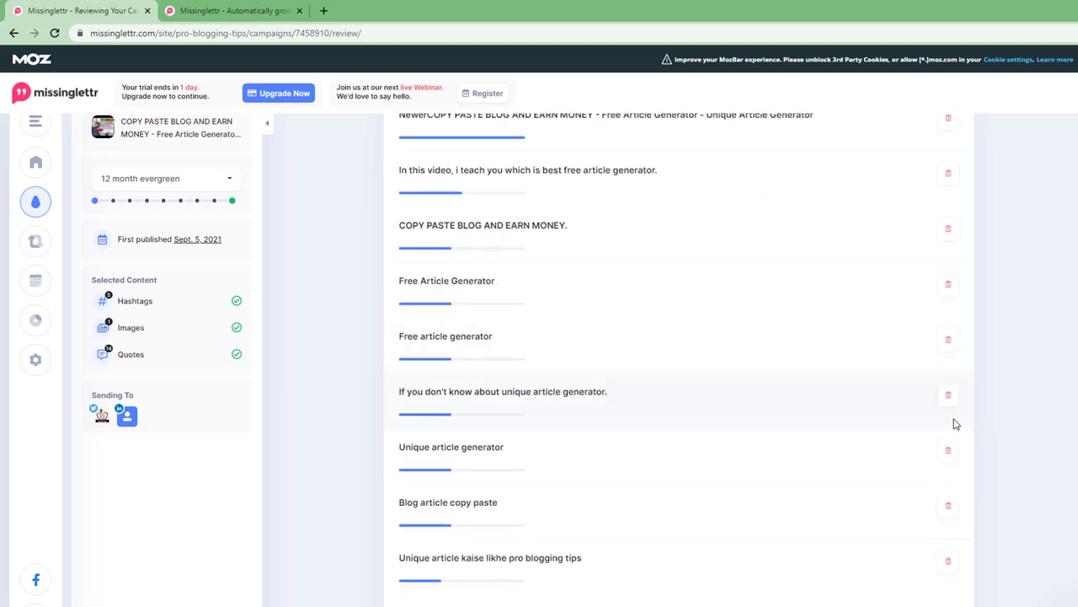
{"action": "left_click", "coordinate": [948, 394]}
{"action": "scroll", "coordinate": [870, 401], "scroll_direction": "down", "scroll_amount": 4}
{"action": "left_click", "coordinate": [949, 515]}
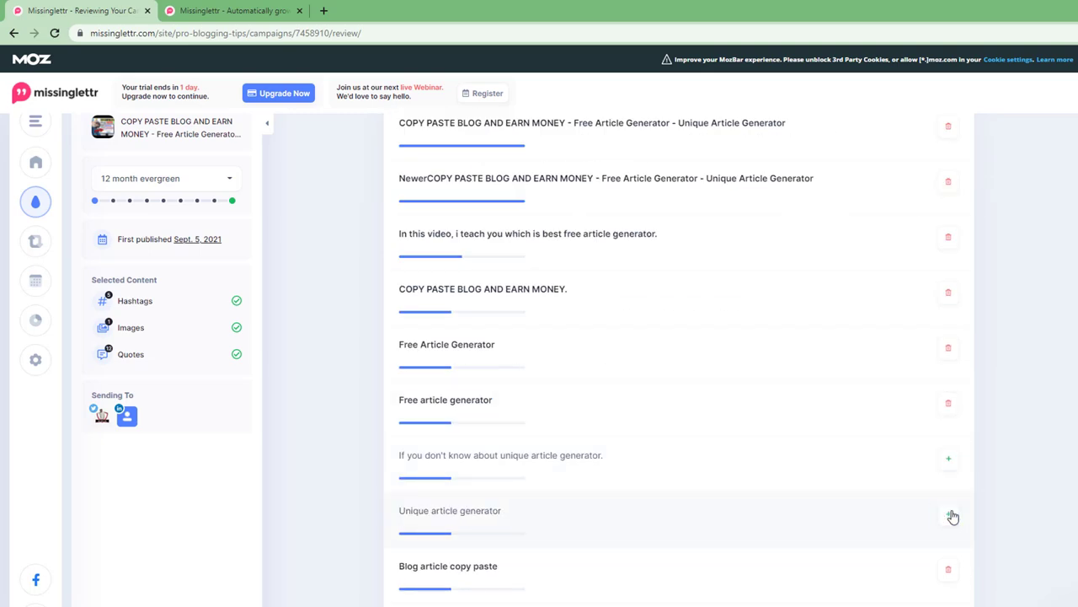
Build the campaign from the selected hashtags, media and quotes
{"action": "scroll", "coordinate": [902, 503], "scroll_direction": "down", "scroll_amount": 6}
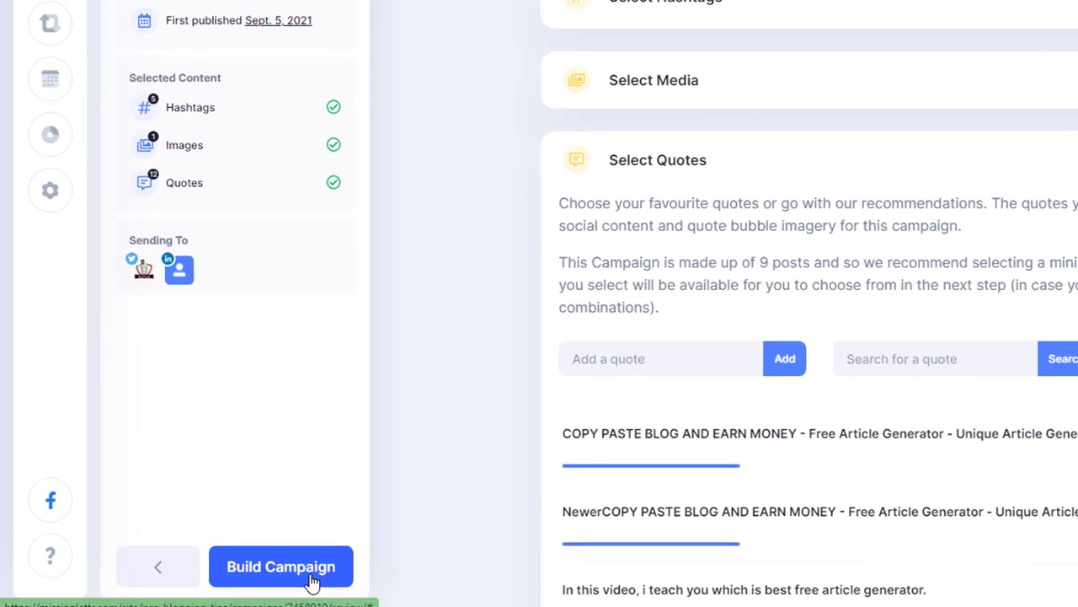
{"action": "left_click", "coordinate": [238, 582]}
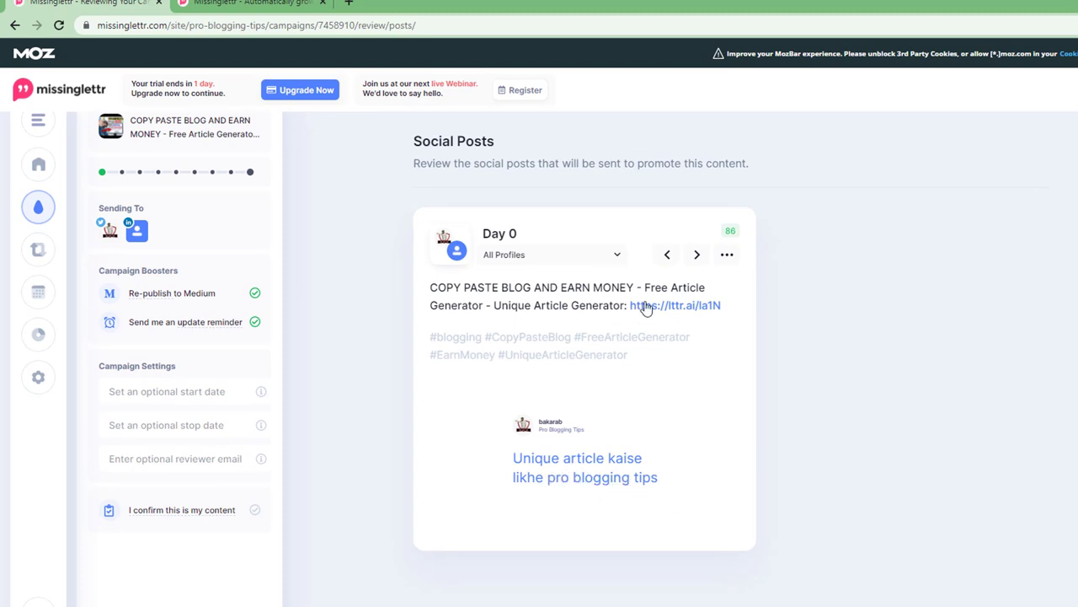
Open the quote bubble text of the Day 0 post for editing and leave it without making changes
{"action": "left_click", "coordinate": [545, 482]}
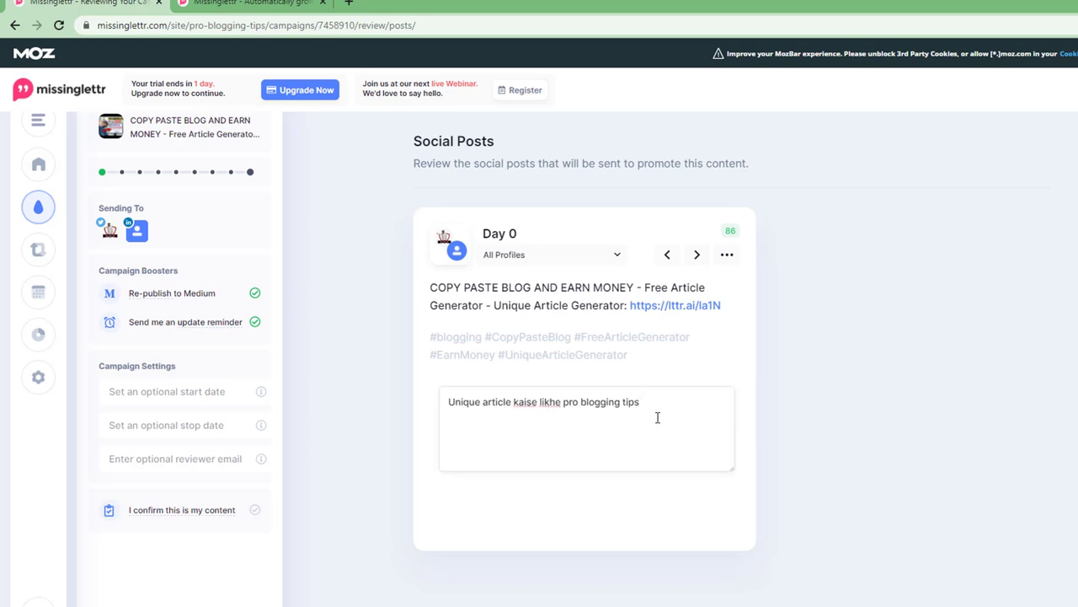
{"action": "left_click", "coordinate": [960, 401]}
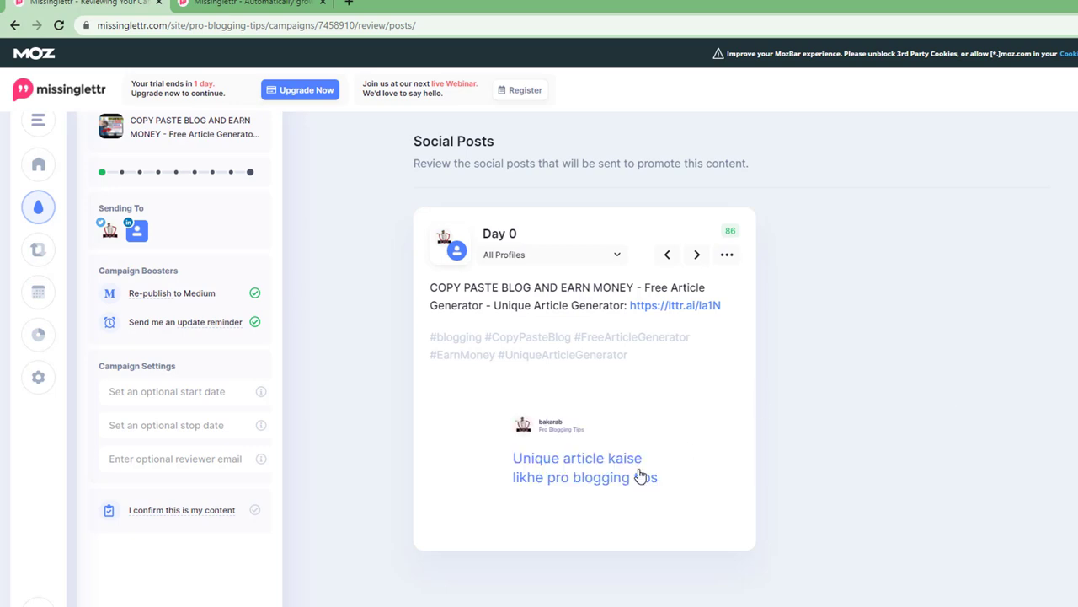
{"action": "left_click", "coordinate": [635, 474]}
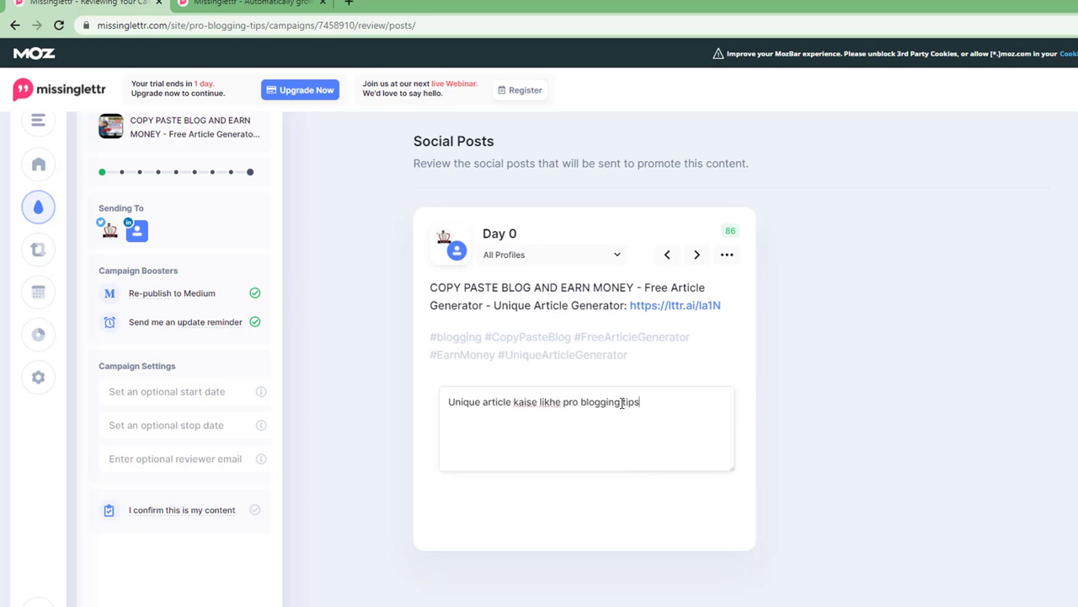
{"action": "left_click", "coordinate": [902, 428]}
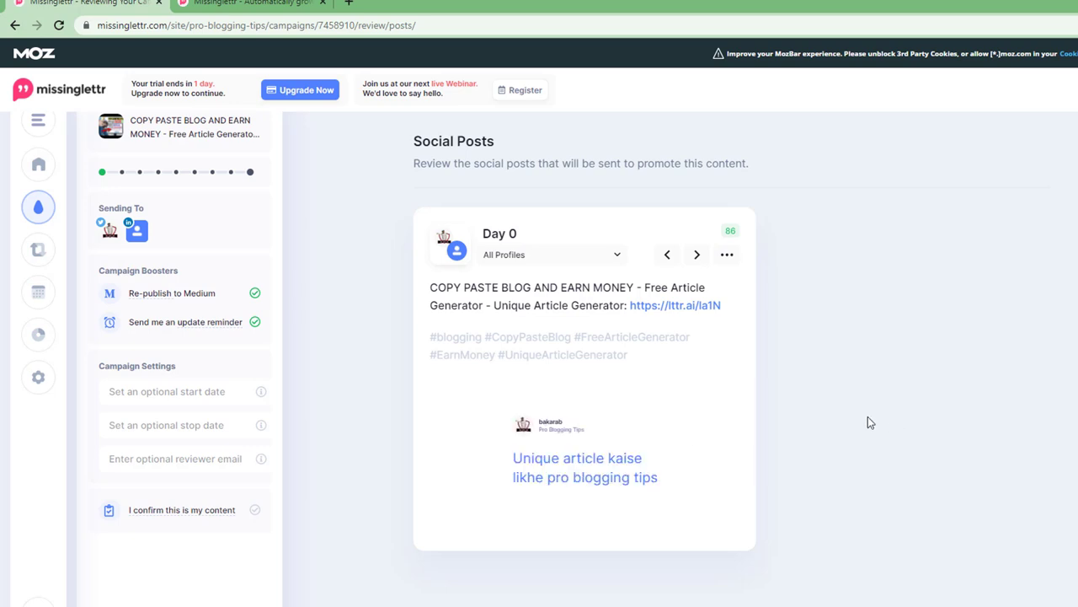
Page through the campaign's social posts after Day 0, from Day 3 through to the last post, checking their text, hashtags and media
{"action": "left_click", "coordinate": [696, 260]}
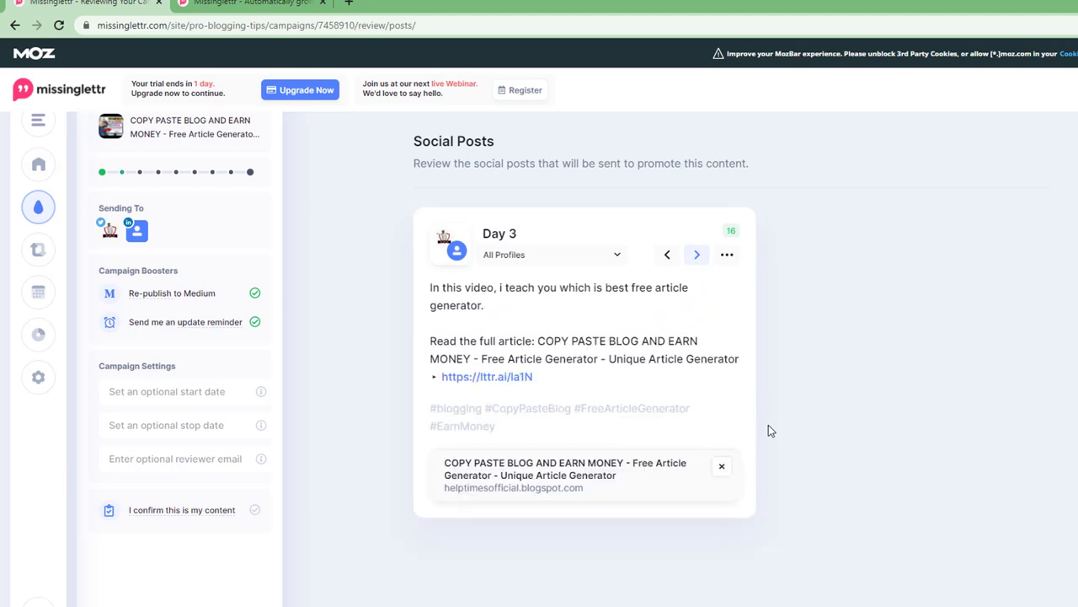
{"action": "scroll", "coordinate": [787, 481], "scroll_direction": "down", "scroll_amount": 2}
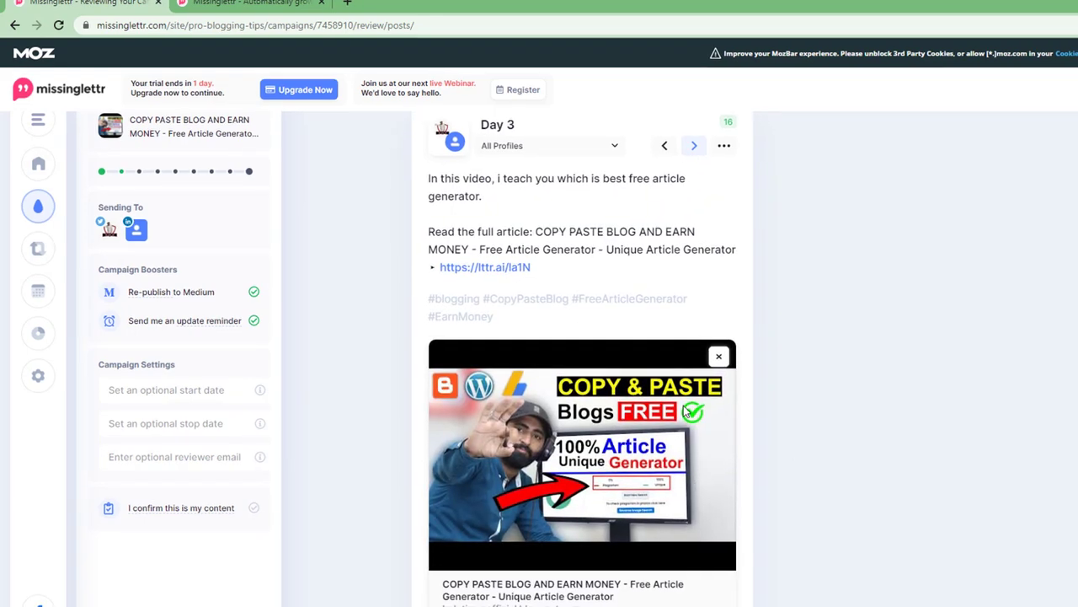
{"action": "left_click", "coordinate": [693, 145]}
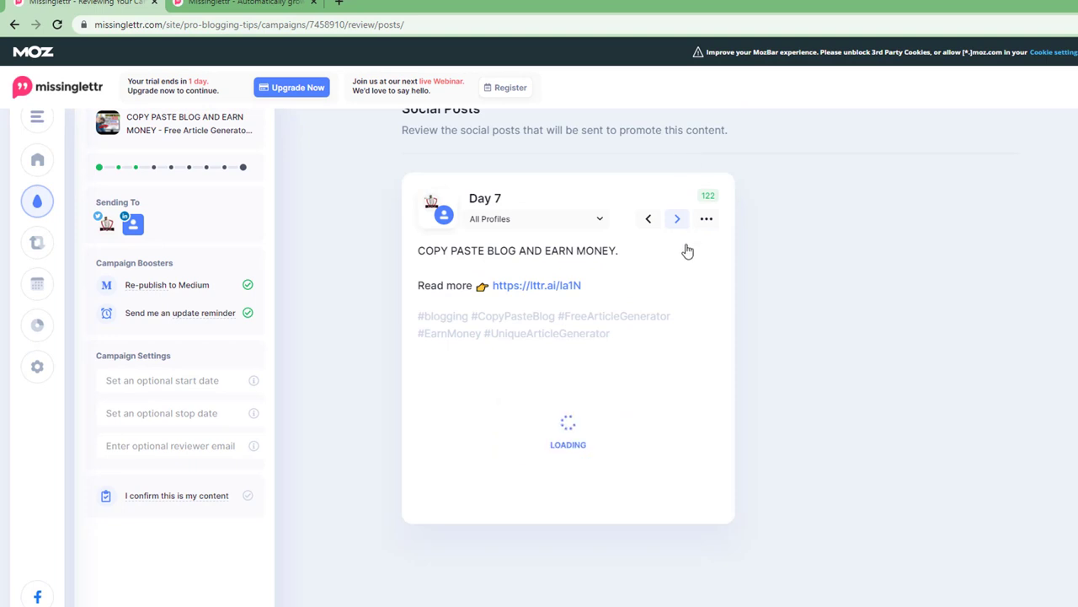
{"action": "left_click", "coordinate": [679, 219]}
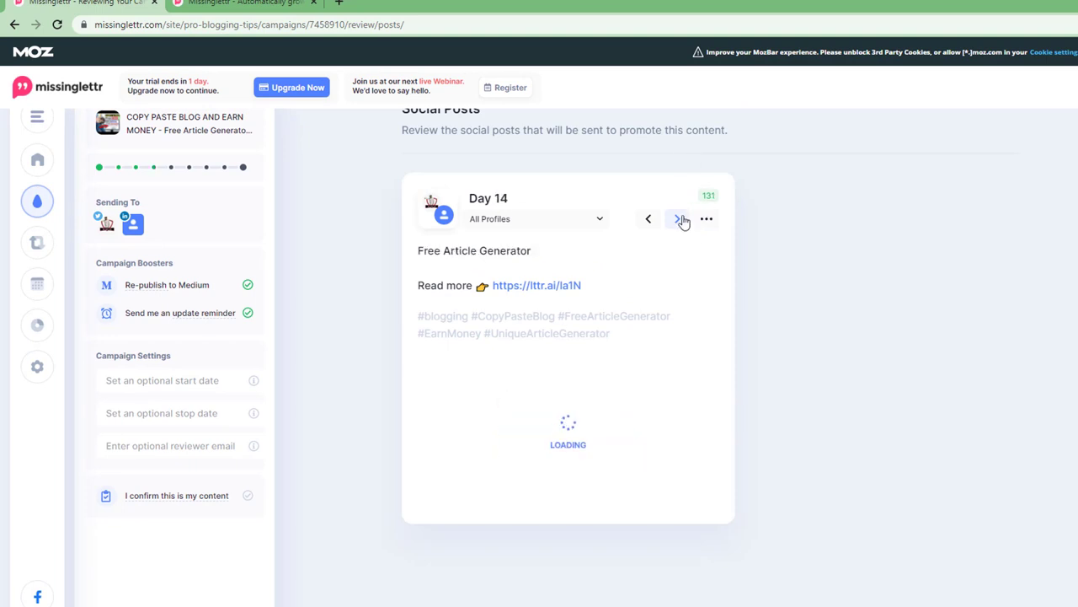
{"action": "scroll", "coordinate": [684, 220], "scroll_direction": "down", "scroll_amount": 1}
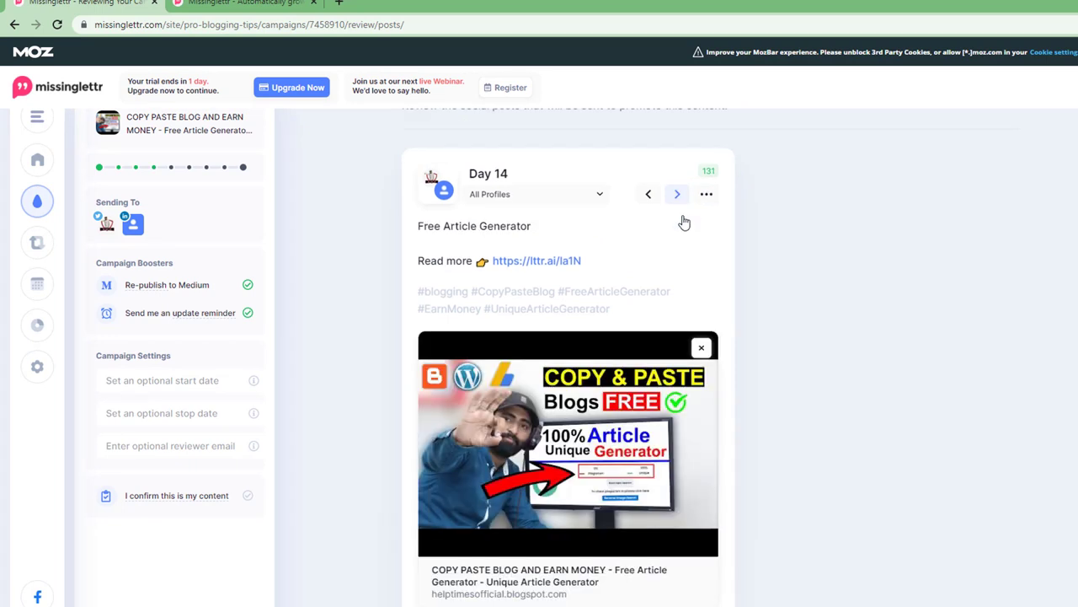
{"action": "left_click", "coordinate": [676, 195]}
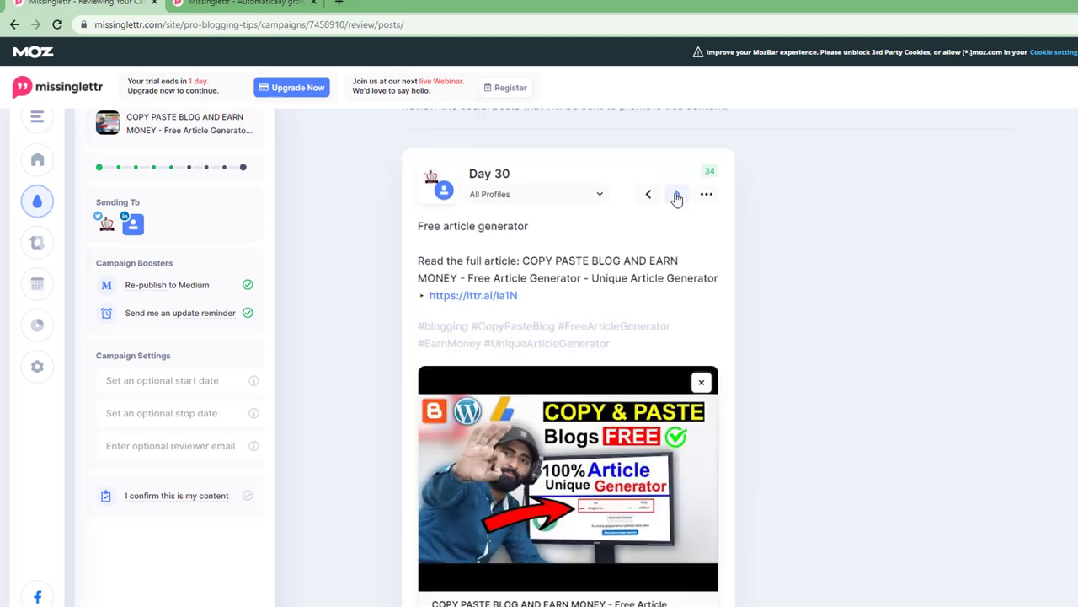
{"action": "left_click", "coordinate": [679, 199]}
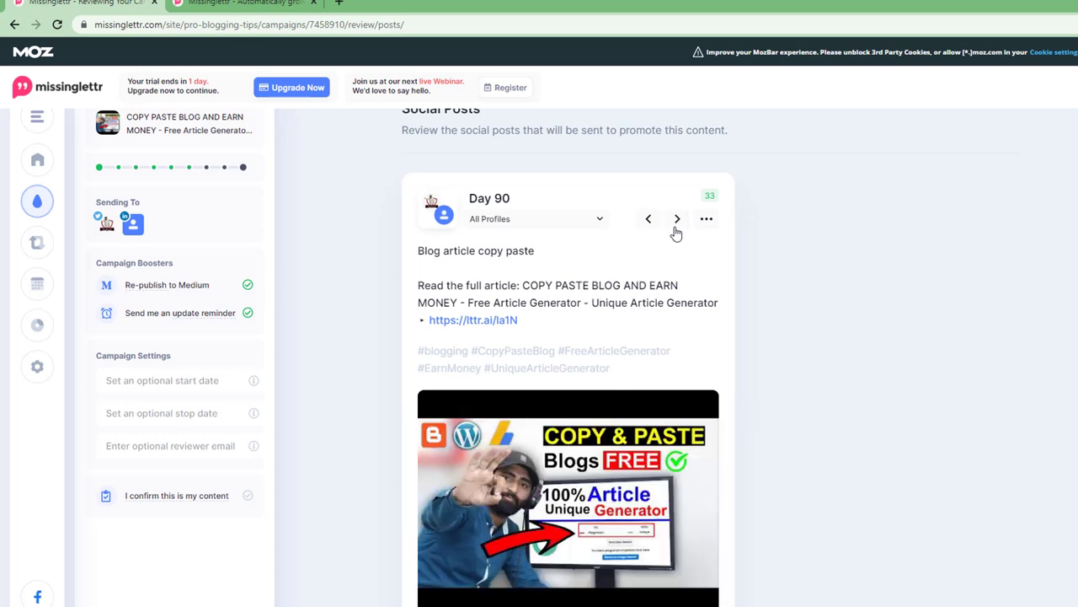
{"action": "double_click", "coordinate": [681, 218]}
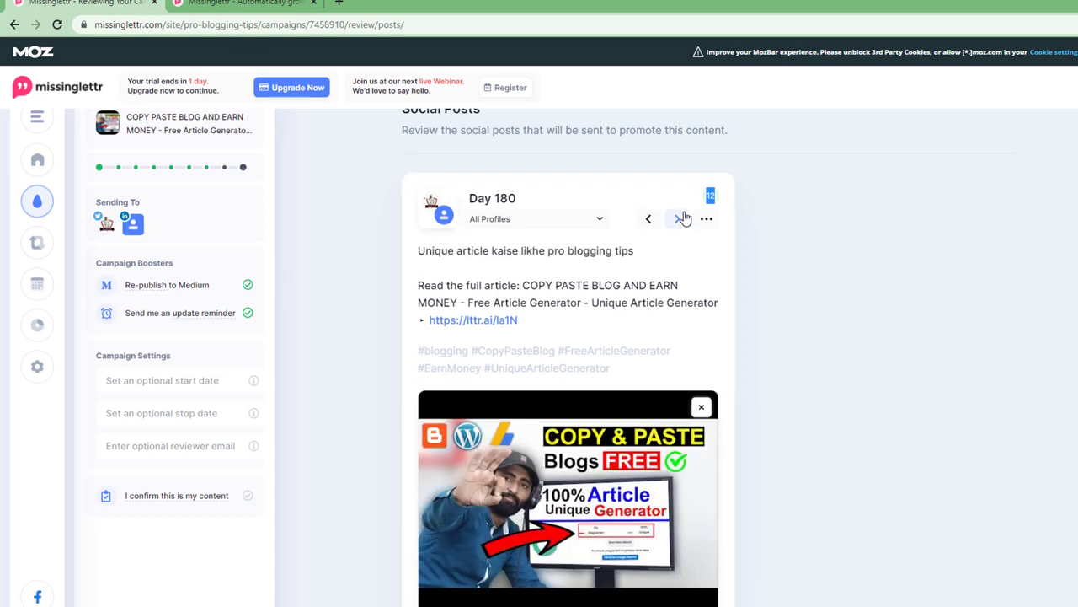
{"action": "left_click", "coordinate": [680, 218]}
{"action": "left_click", "coordinate": [681, 218]}
Approve the reviewed drip campaign so it becomes active
{"action": "left_click", "coordinate": [187, 582]}
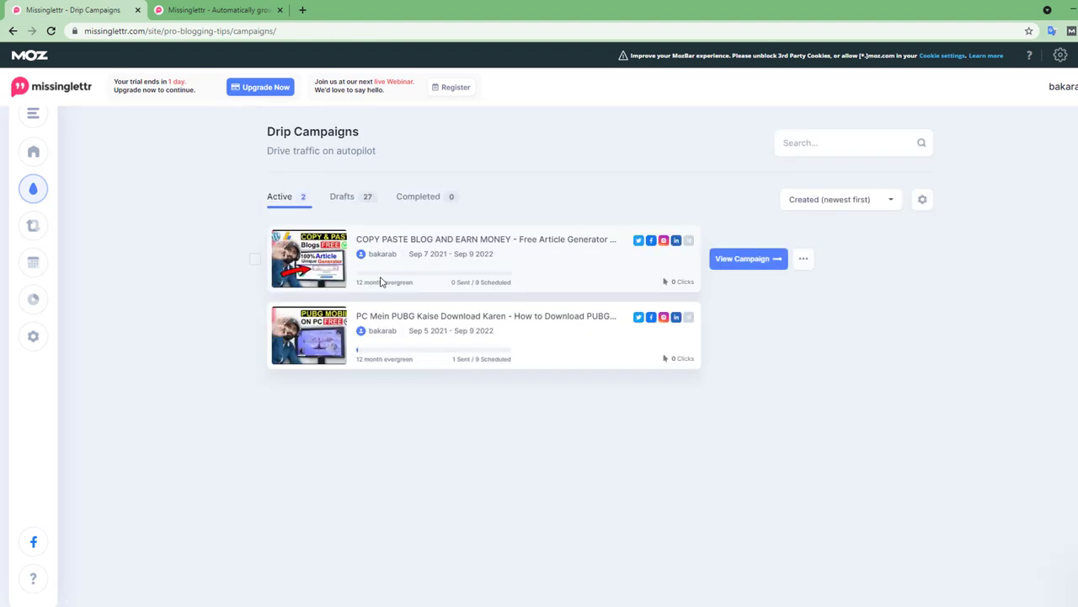
Open the active "COPY PASTE BLOG AND EARN MONEY" campaign and look over its status, timeline and scheduled posts
{"action": "left_click", "coordinate": [752, 262]}
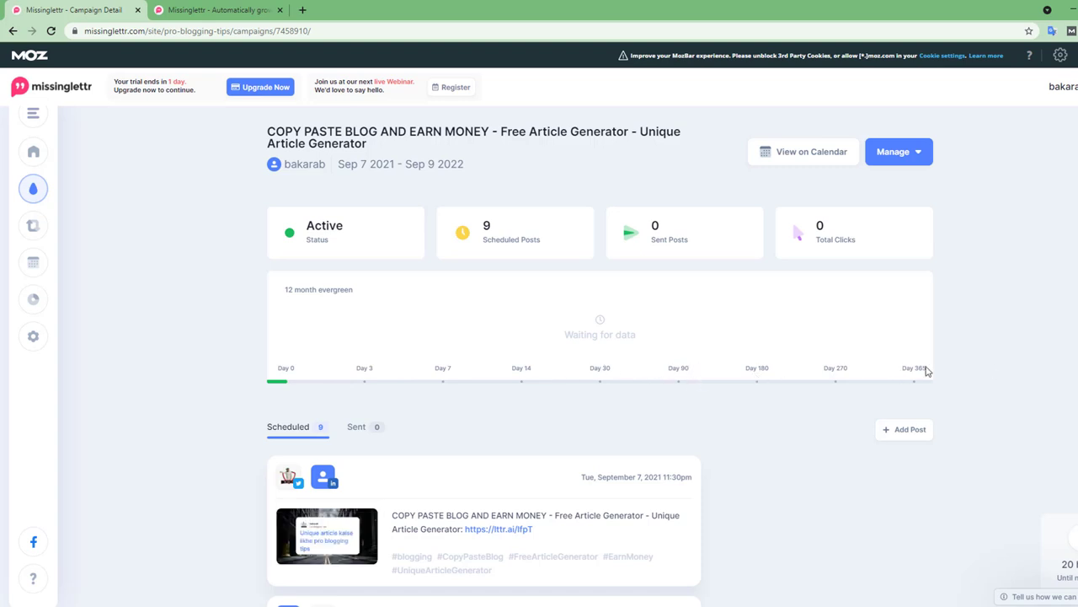
{"action": "scroll", "coordinate": [903, 422], "scroll_direction": "down", "scroll_amount": 2}
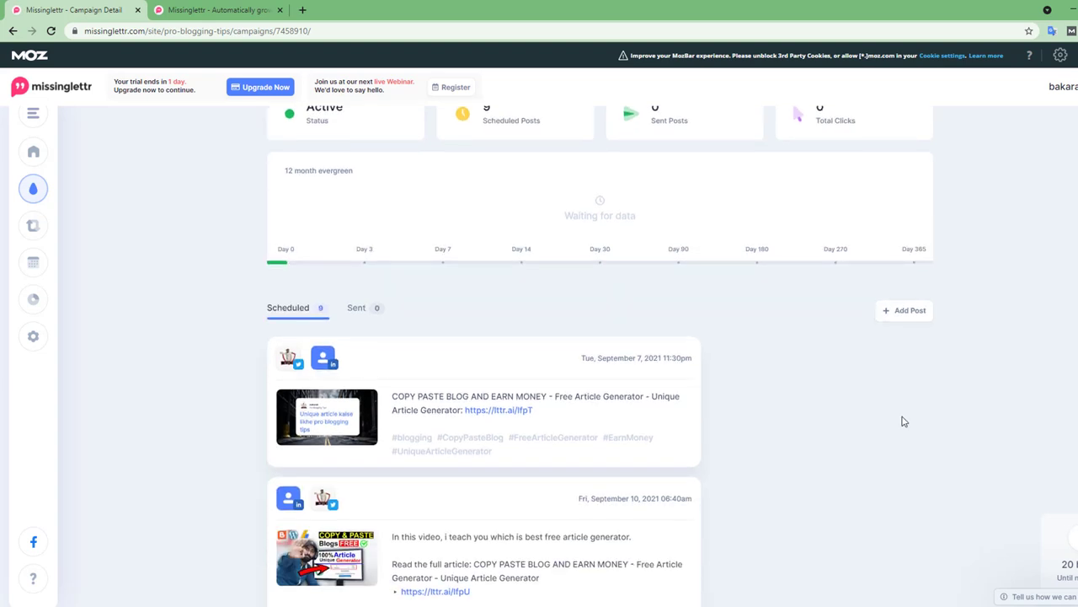
{"action": "scroll", "coordinate": [879, 436], "scroll_direction": "up", "scroll_amount": 2}
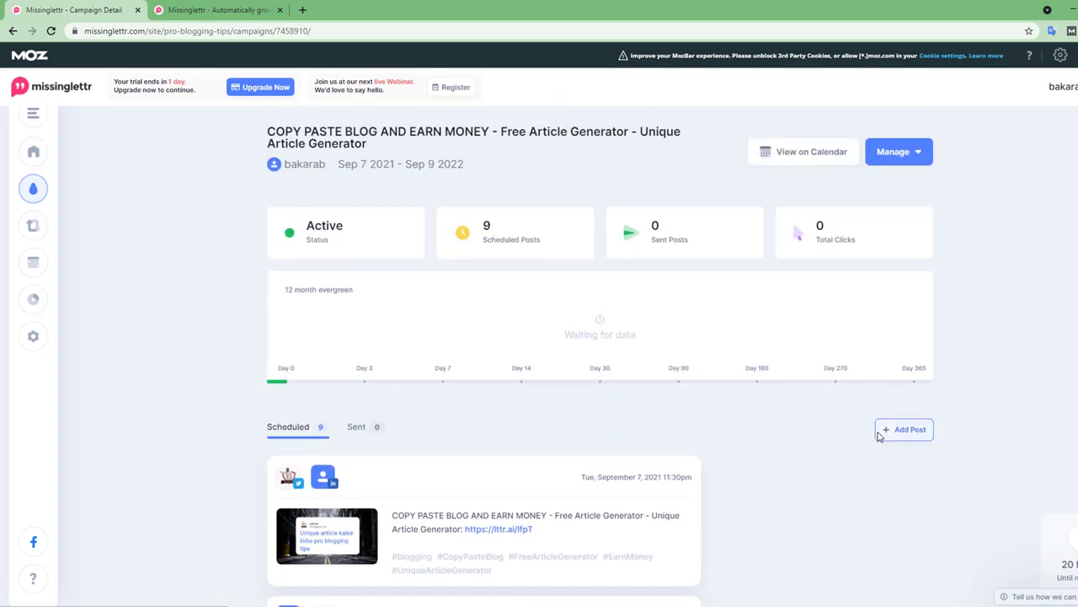